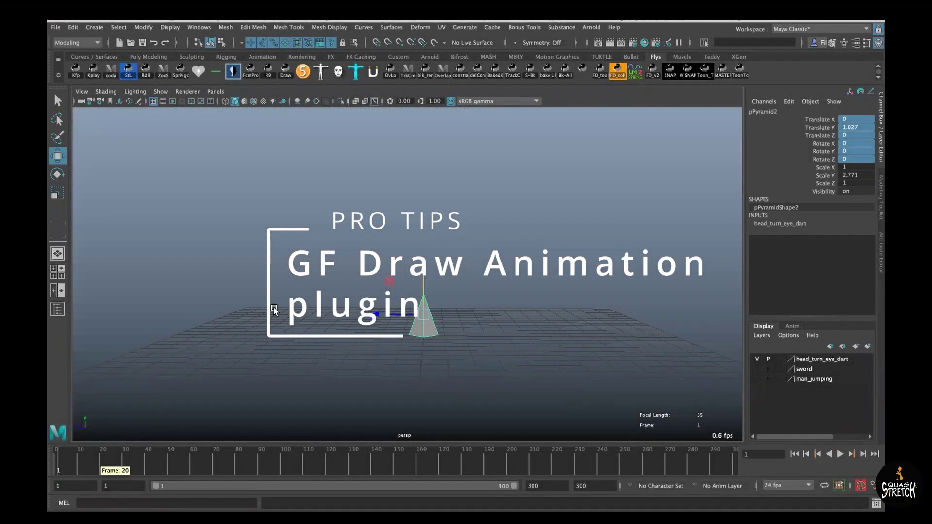
- Stop the pyramid scene's playback and rewind it to frame 1
key("alt+shift+v")
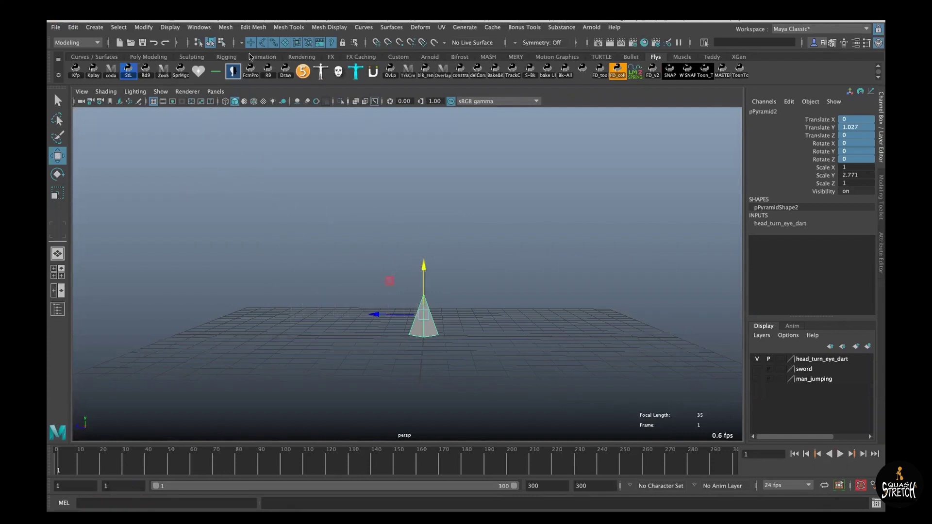
- Open the GF Draw Animation 2.1.1 window from the shelf and select the pyramid
left_click(284, 73)
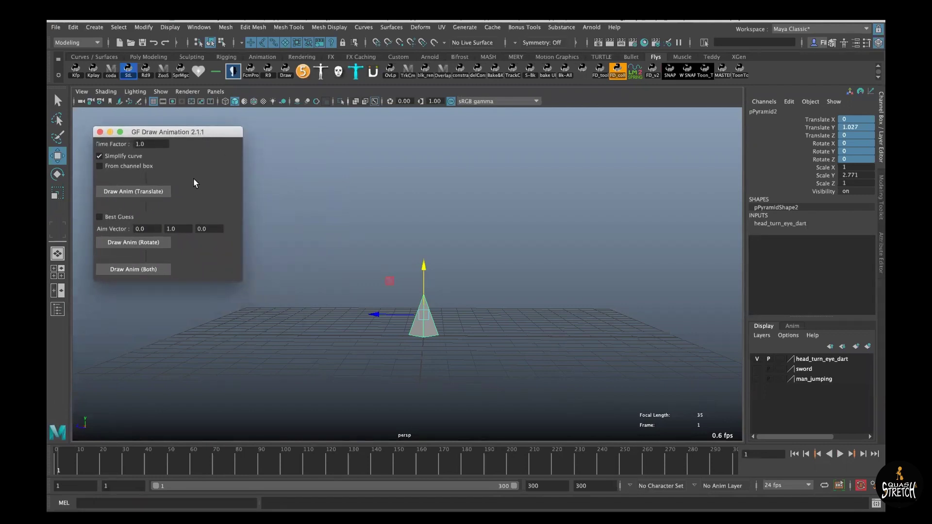
left_click(302, 193)
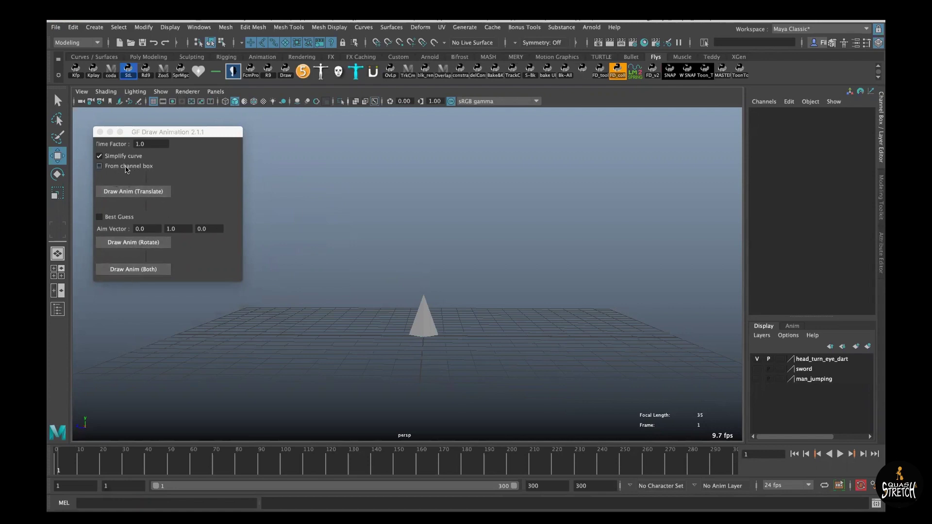
left_click_drag(451, 257, 421, 372)
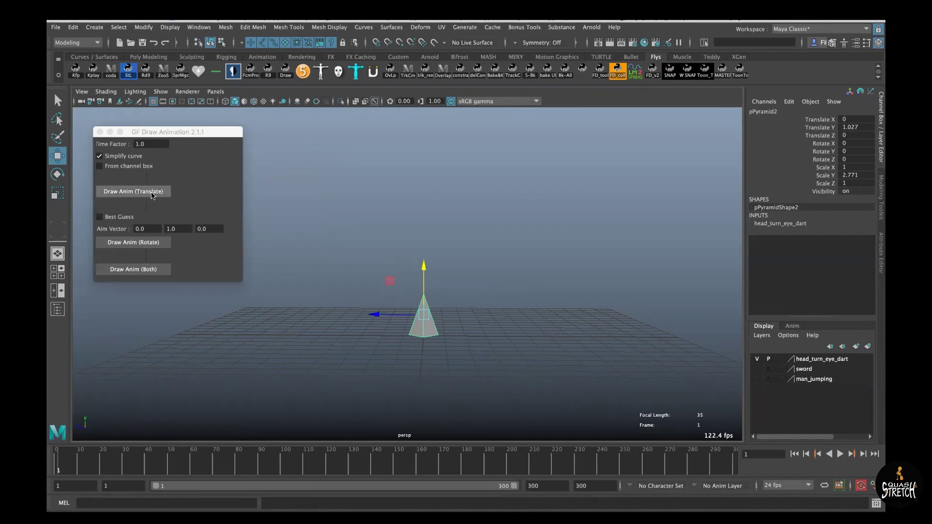
- Draw a translate flight path for the pyramid across the viewport with Draw Anim (Translate)
left_click(156, 191)
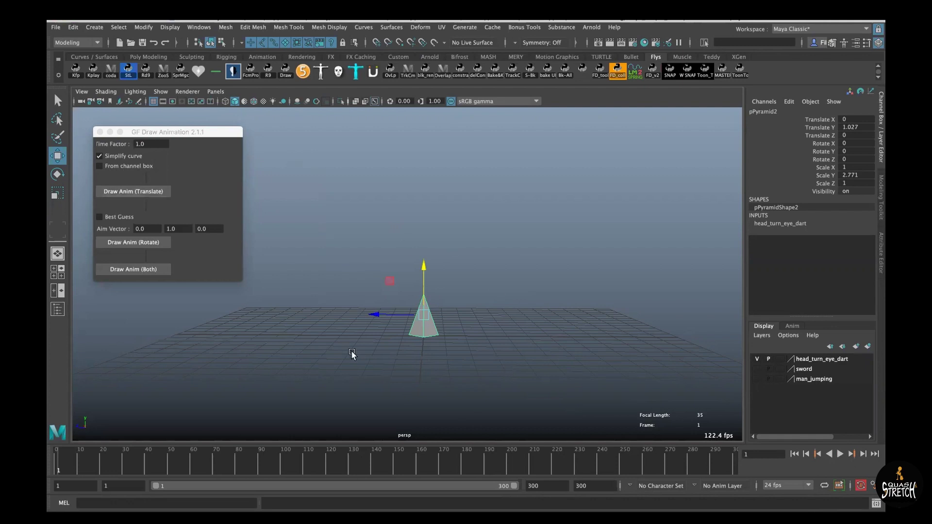
left_click(160, 194)
left_click(160, 193)
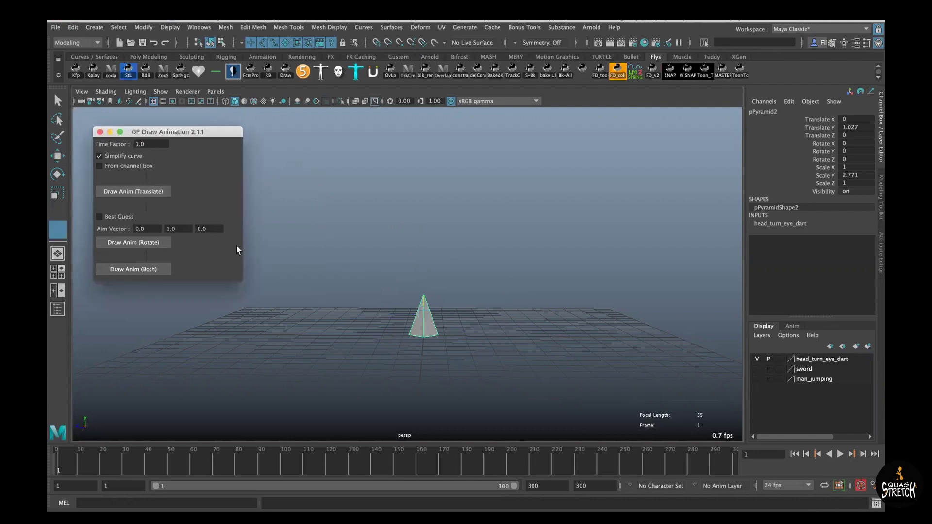
mouse_move(422, 324)
left_mouse_down()
mouse_move(498, 317)
mouse_move(565, 256)
mouse_move(404, 274)
mouse_move(345, 226)
mouse_move(534, 282)
mouse_move(629, 243)
mouse_move(626, 216)
mouse_move(537, 264)
mouse_move(361, 243)
mouse_move(403, 231)
mouse_move(459, 258)
mouse_move(655, 215)
mouse_move(601, 212)
mouse_move(366, 269)
mouse_move(351, 238)
mouse_move(608, 208)
mouse_move(399, 198)
mouse_move(541, 257)
mouse_move(450, 307)
left_mouse_up()
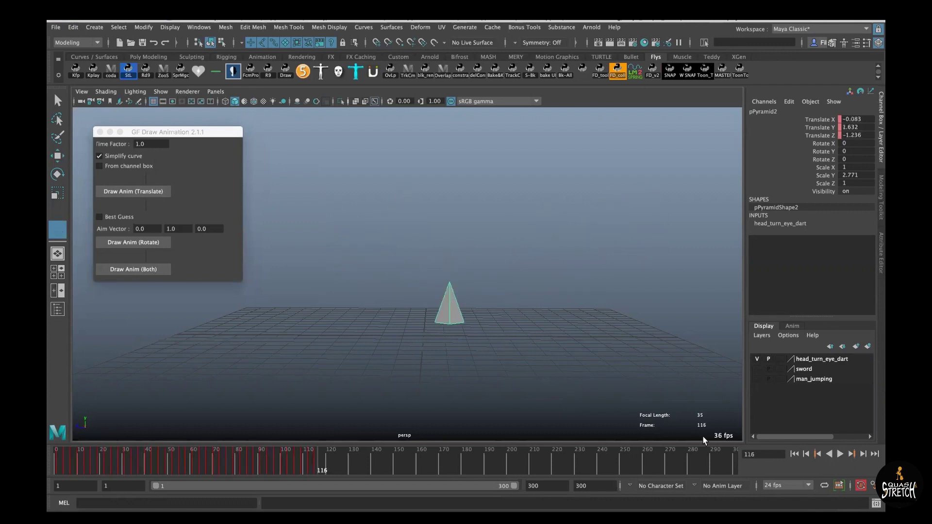
- Play the drawn path back from frame 1 twice, then undo the translation
left_click(794, 453)
left_click(840, 454)
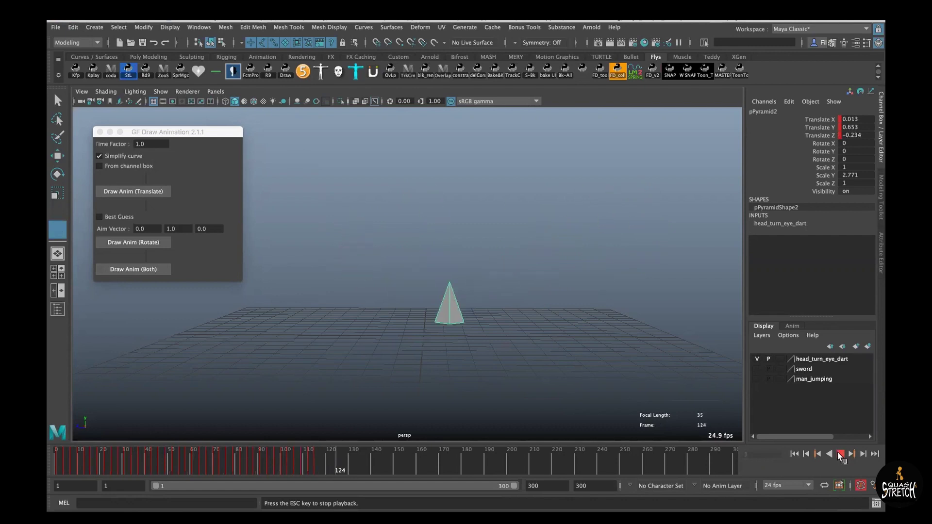
left_click(840, 453)
left_click(795, 453)
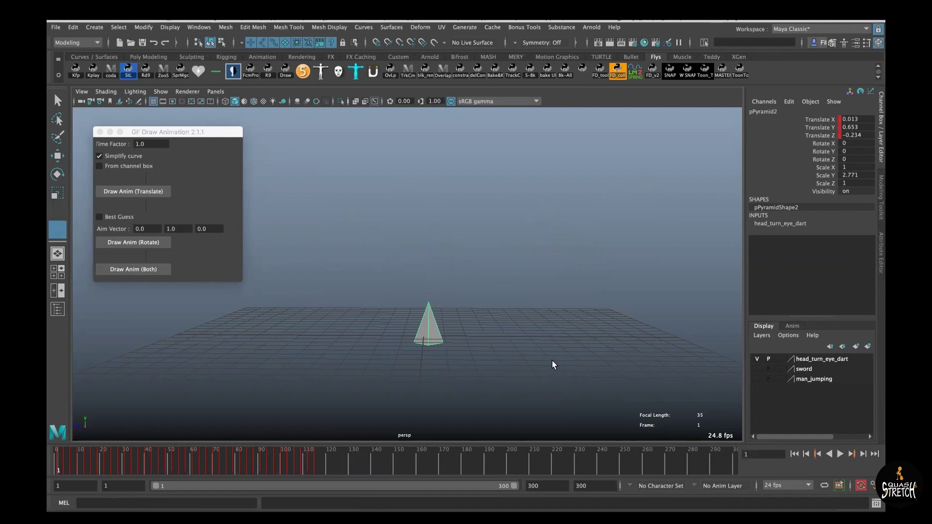
key("alt+v")
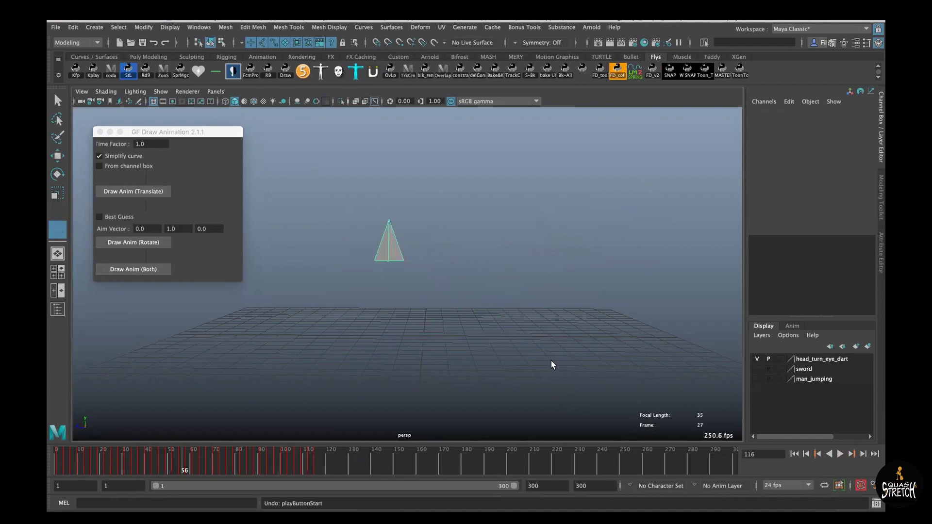
left_click(551, 365)
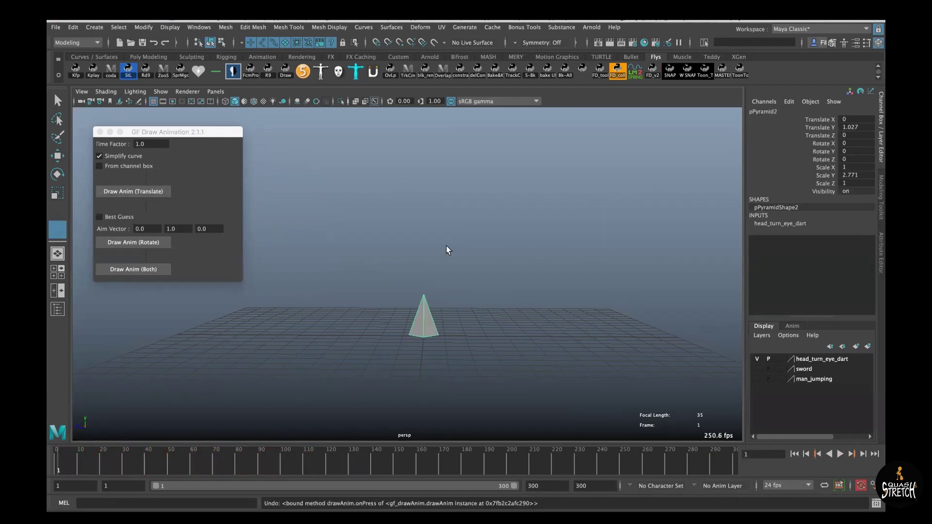
- Draw a tilting rotation animation on the pyramid with Draw Anim (Rotate) and play it back
left_click(149, 245)
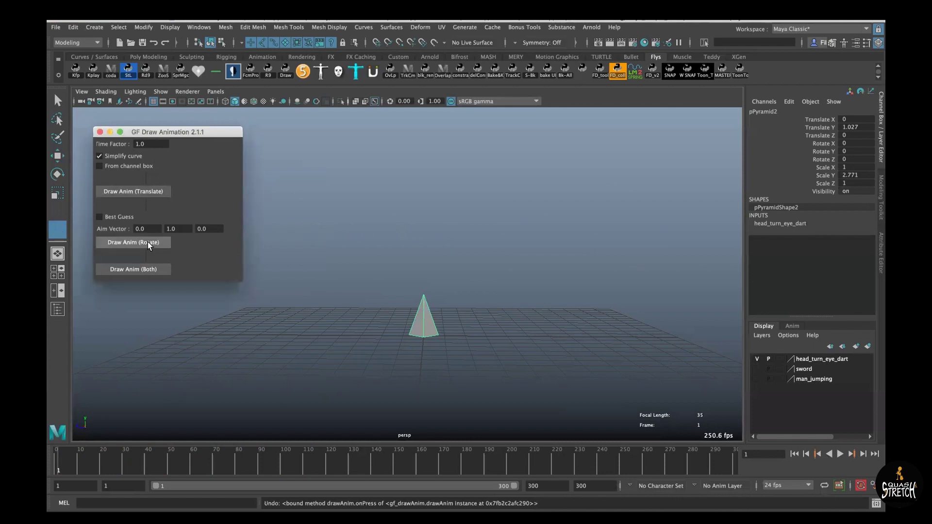
left_click(149, 245)
mouse_move(419, 305)
left_mouse_down()
mouse_move(397, 325)
mouse_move(408, 266)
mouse_move(399, 269)
mouse_move(389, 322)
mouse_move(397, 291)
mouse_move(397, 313)
mouse_move(399, 295)
mouse_move(385, 312)
mouse_move(398, 358)
mouse_move(374, 319)
mouse_move(397, 264)
mouse_move(383, 278)
mouse_move(381, 322)
mouse_move(387, 356)
mouse_move(397, 357)
left_mouse_up()
left_click(793, 454)
left_click(840, 453)
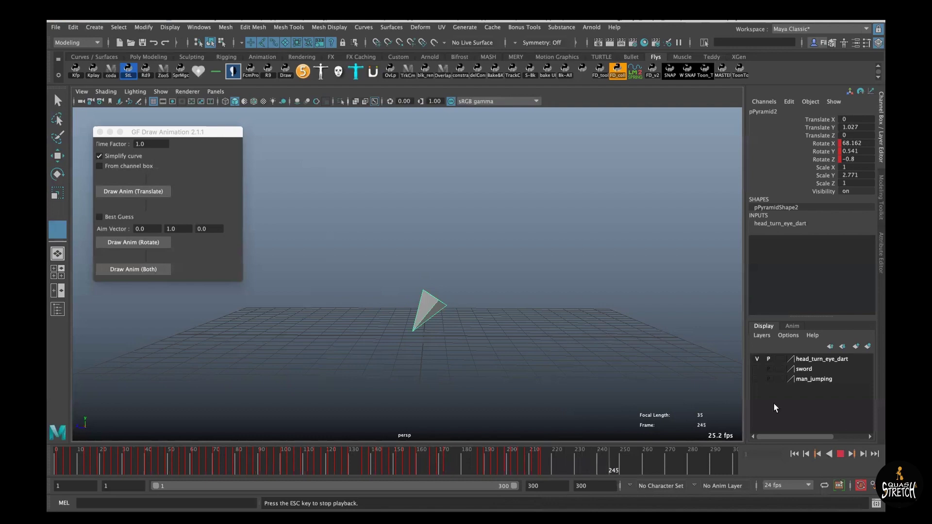
left_click(840, 454)
key("alt+shift+v")
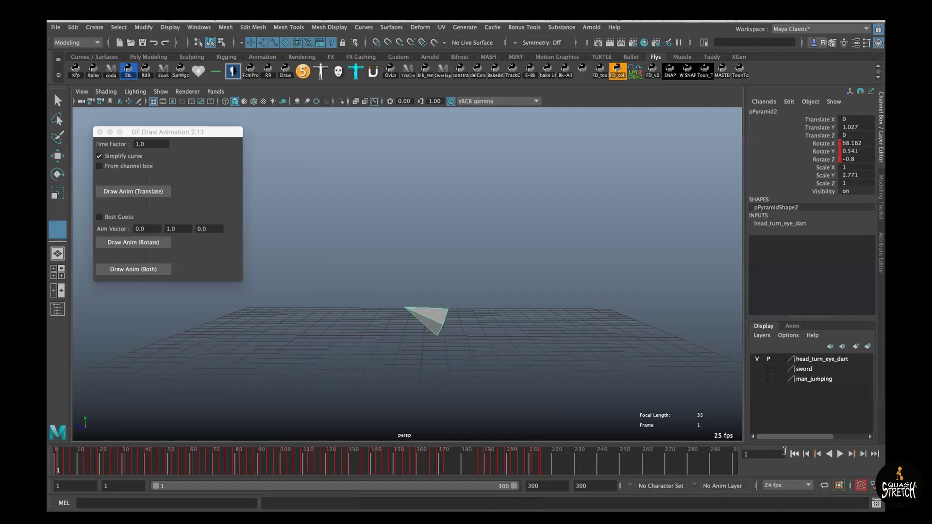
- Cut the keys from frames 39–224 and hide the head_turn_eye_dart layer
left_click_drag(563, 461, 145, 461, "shift")
right_click(162, 461)
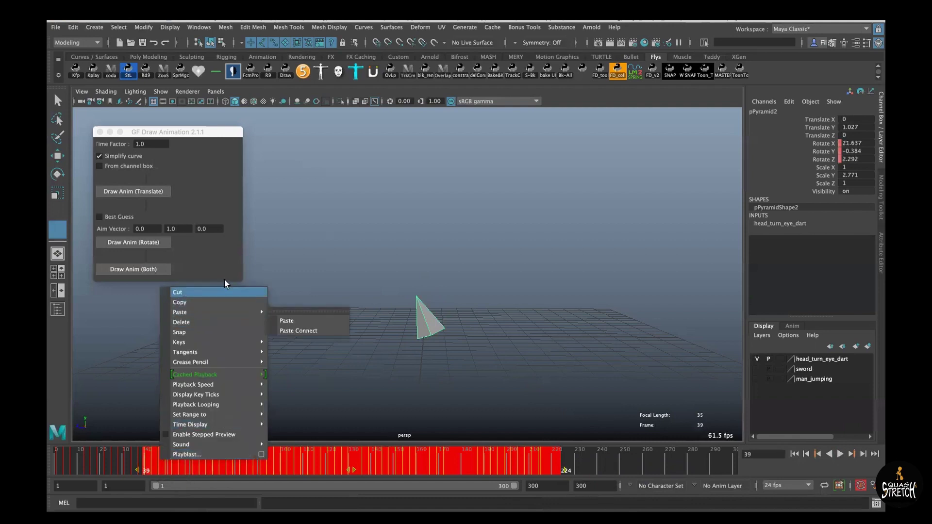
left_click(192, 292)
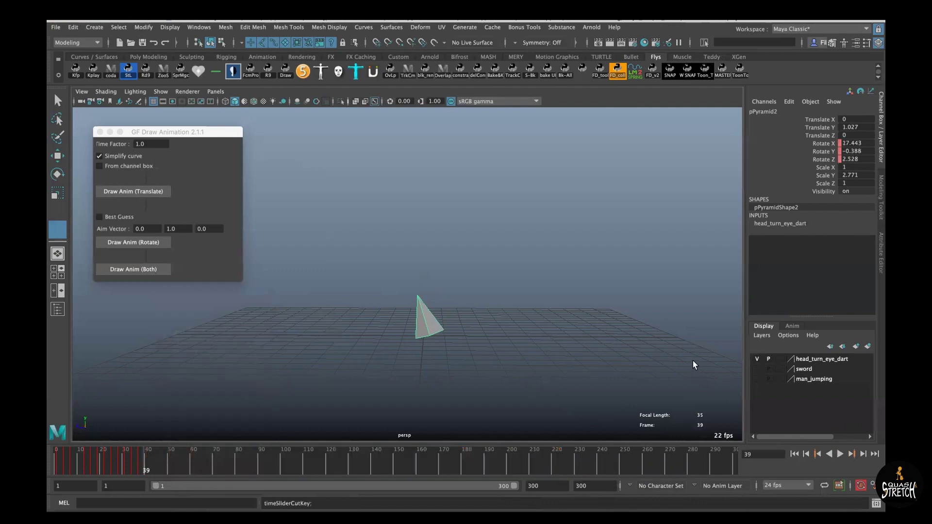
left_click(756, 359)
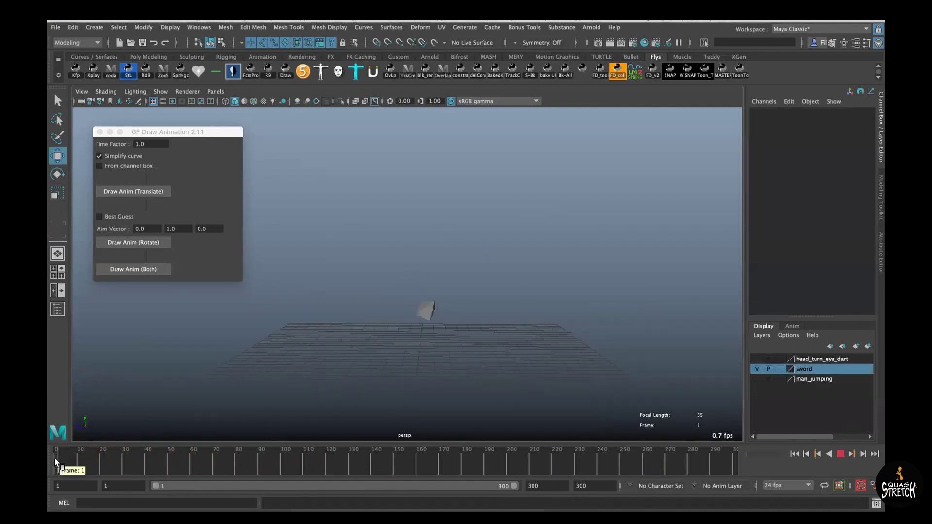
- Play the sword animation, stop at frame 92, and make the man_jumping layer visible
key("alt+v")
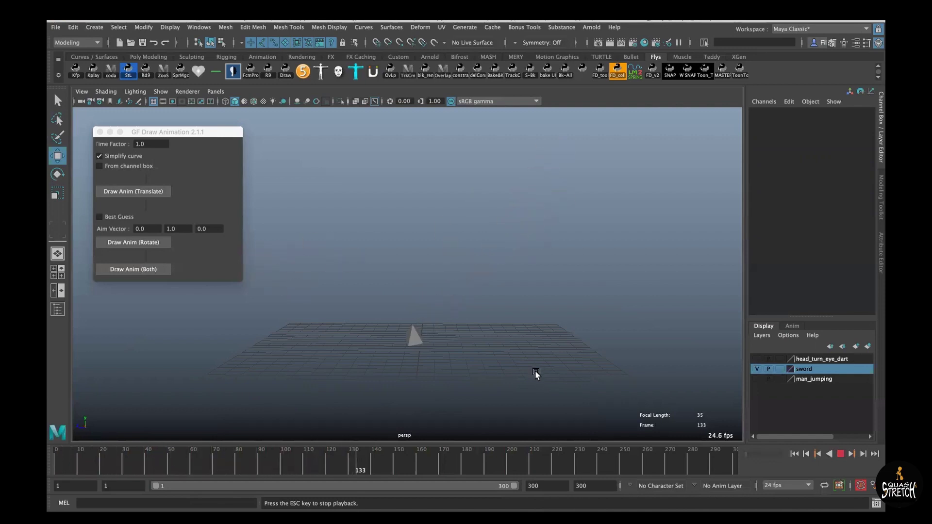
key("alt+shift+v")
left_click(90, 465)
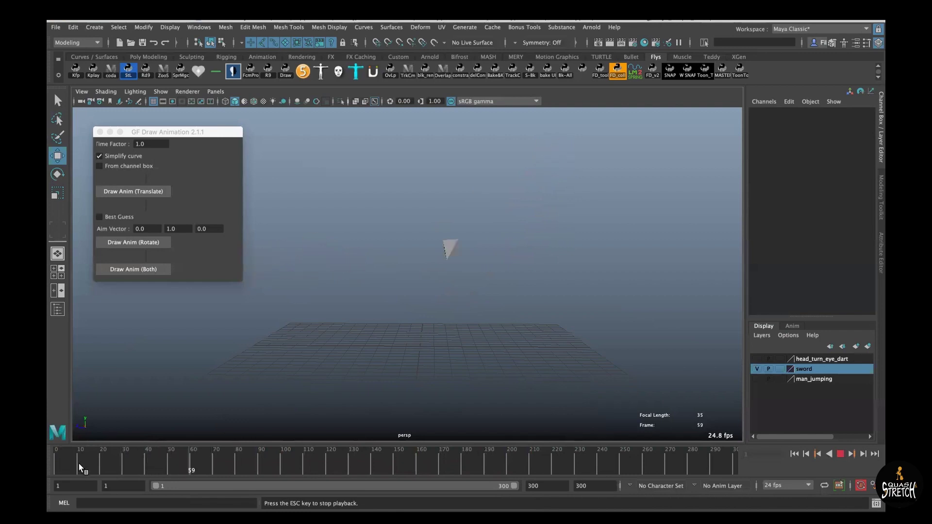
key("Escape")
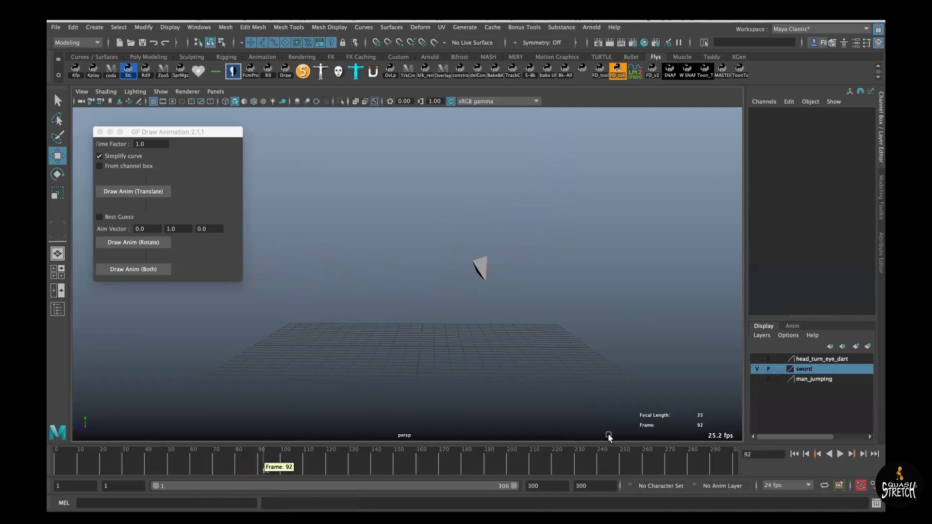
left_click(756, 379)
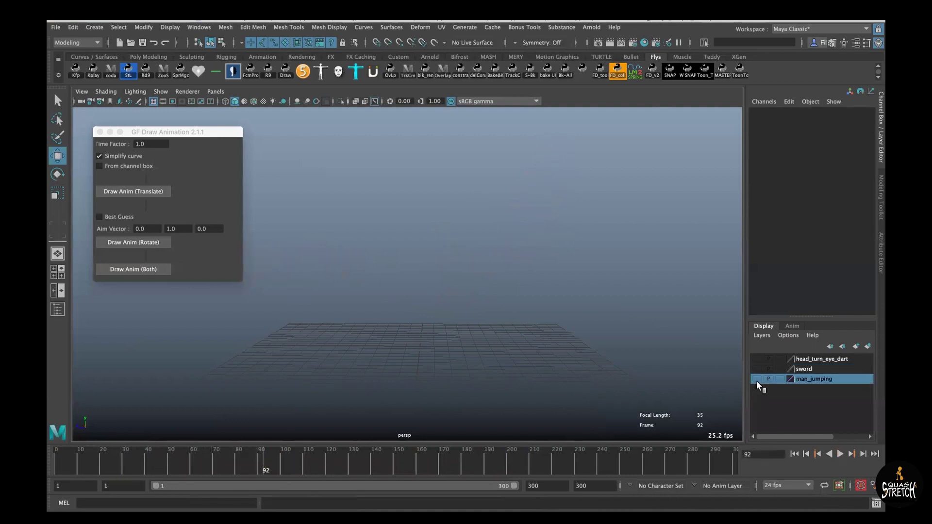
- Tumble around the box scene and play the man_jumping animation from the start, stopping at frame 232
left_click_drag(594, 255, 587, 294, "alt")
left_click_drag(157, 447, 59, 466)
key("alt+v")
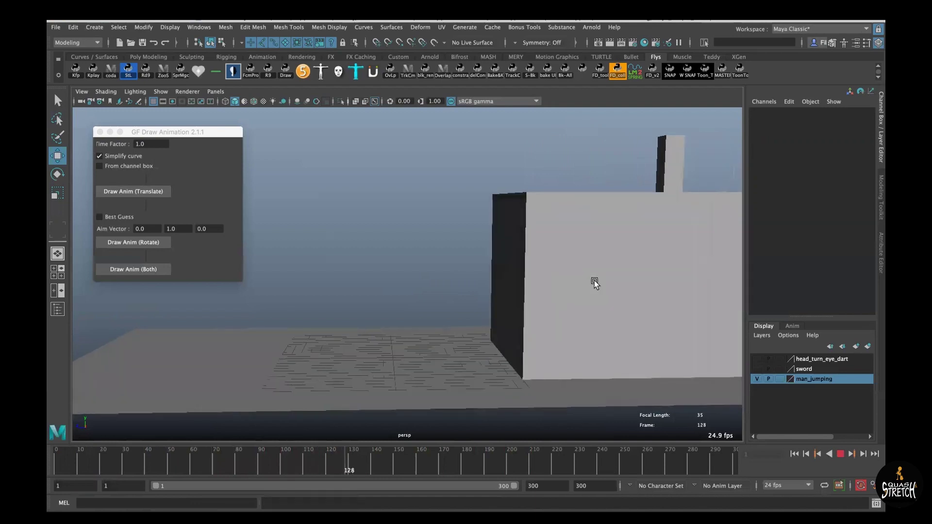
key("alt+shift+v")
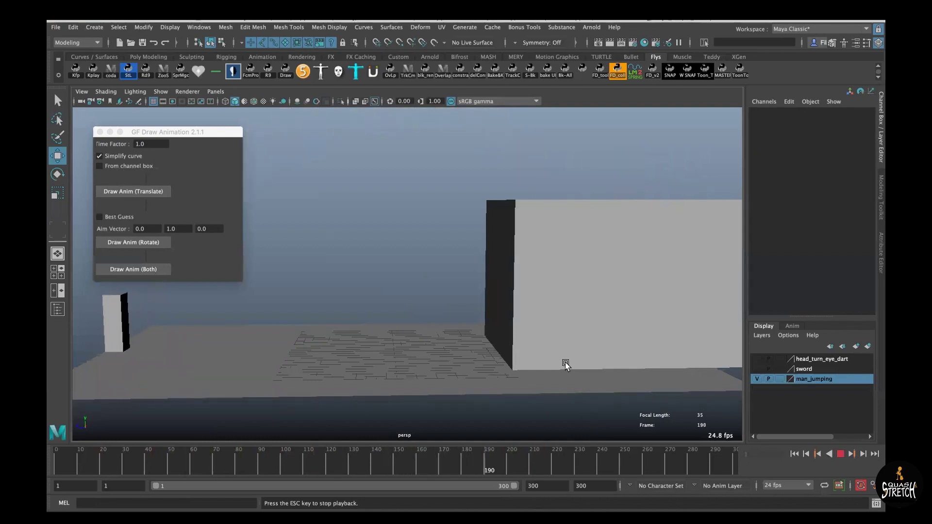
key("Escape")
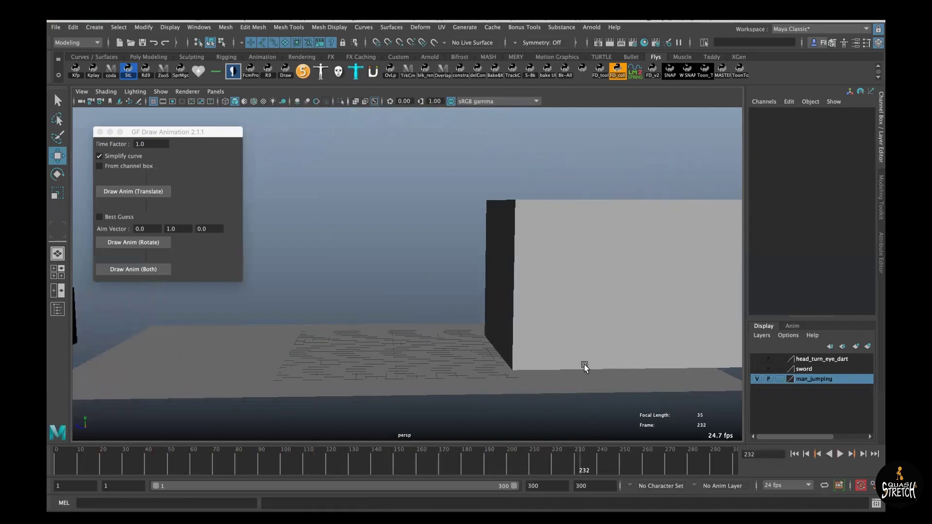